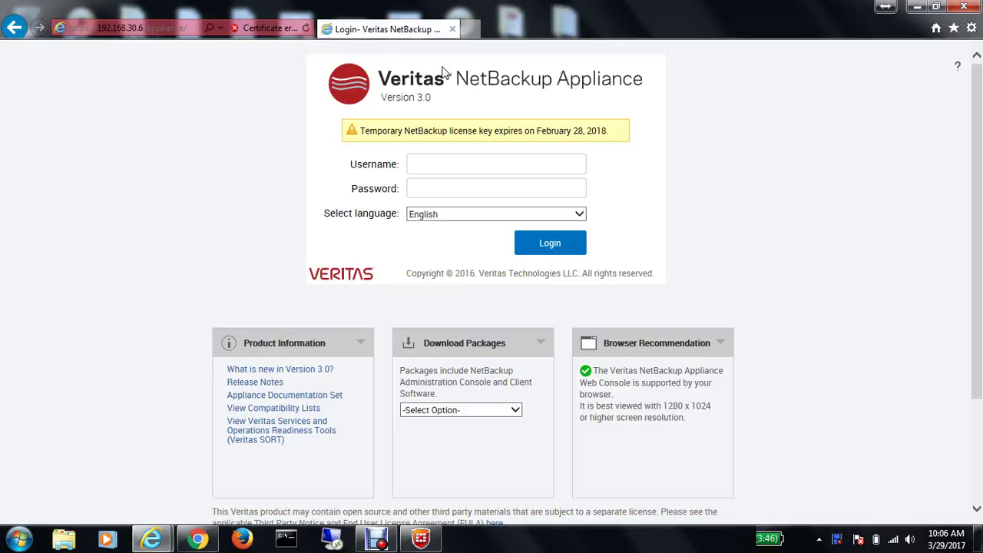
Enter the account's username and password on the login page and log in.
{"action": "left_click", "coordinate": [449, 169]}
{"action": "type", "text": "girish"}
{"action": "key", "text": "Tab"}
{"action": "type", "text": "***********"}
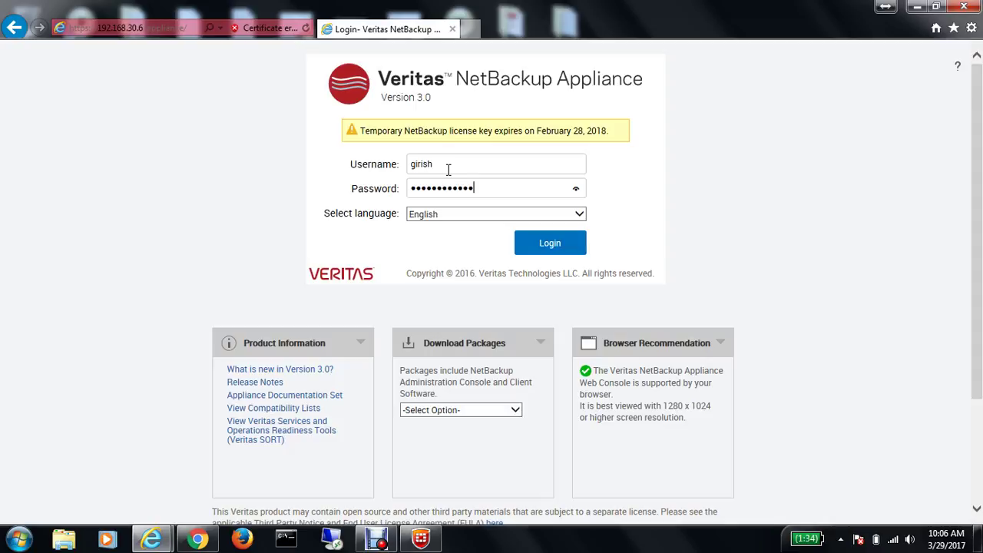
{"action": "left_click", "coordinate": [547, 249]}
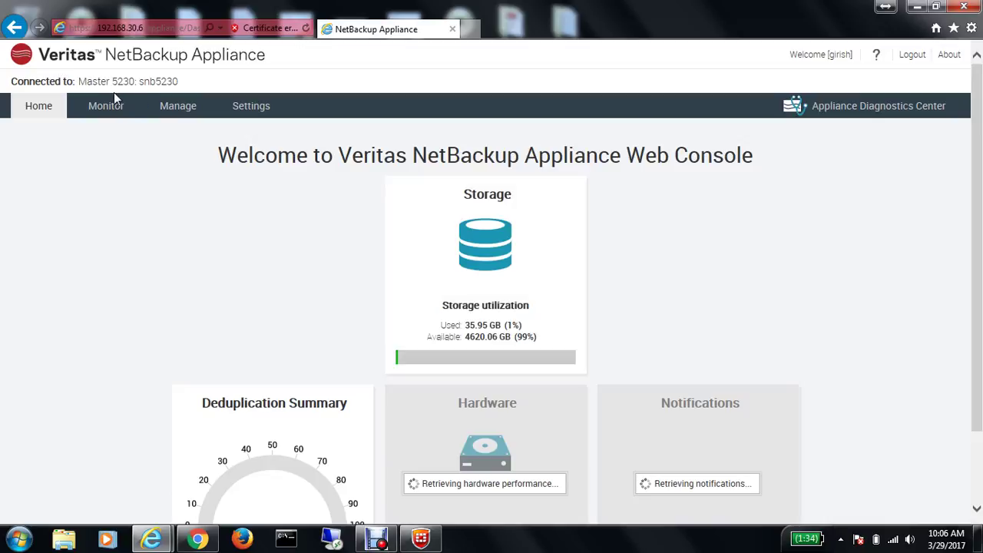
Scroll through the Home dashboard's storage, deduplication, hardware and notification summaries.
{"action": "mouse_move", "coordinate": [176, 90]}
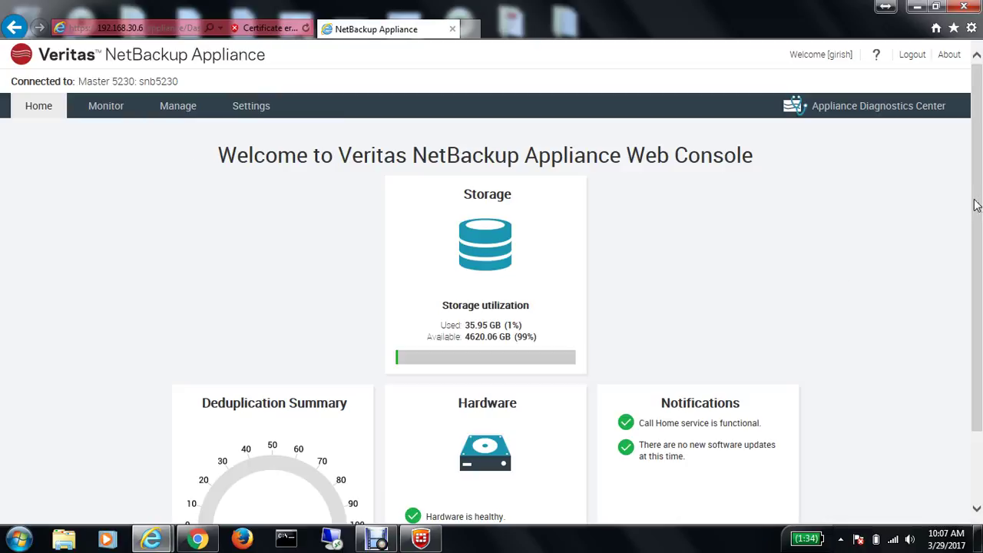
{"action": "left_click_drag", "start_coordinate": [978, 245], "coordinate": [977, 331]}
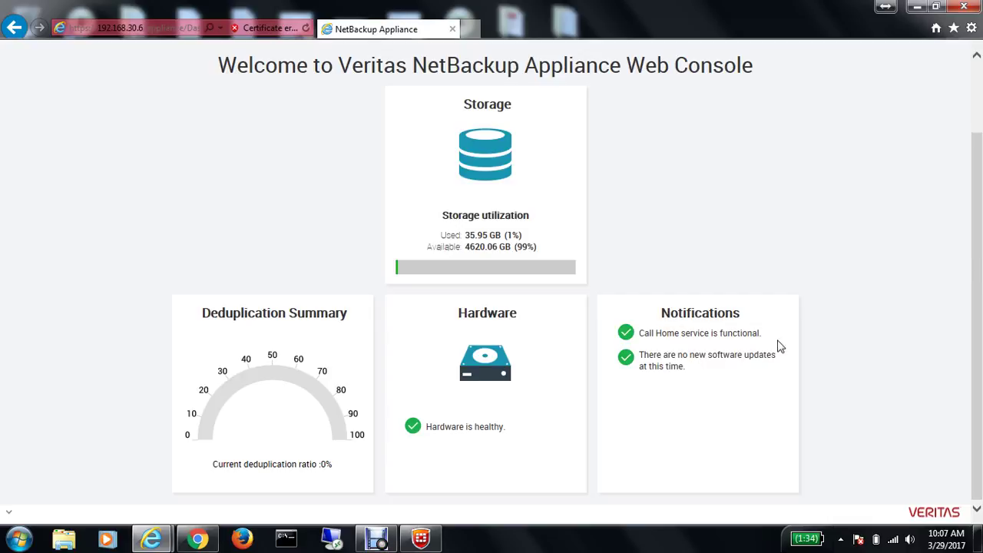
{"action": "left_click_drag", "start_coordinate": [980, 273], "coordinate": [980, 205]}
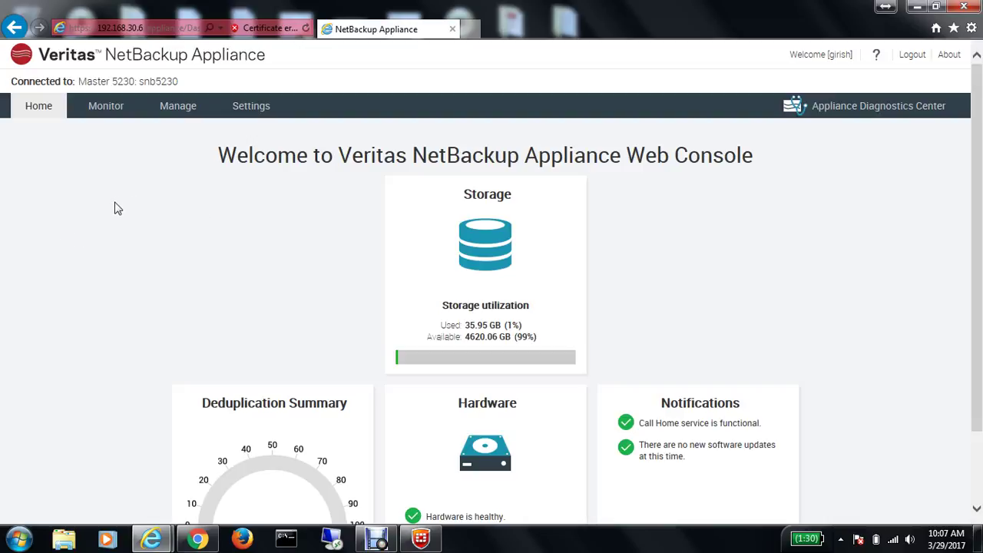
{"action": "mouse_move", "coordinate": [109, 108]}
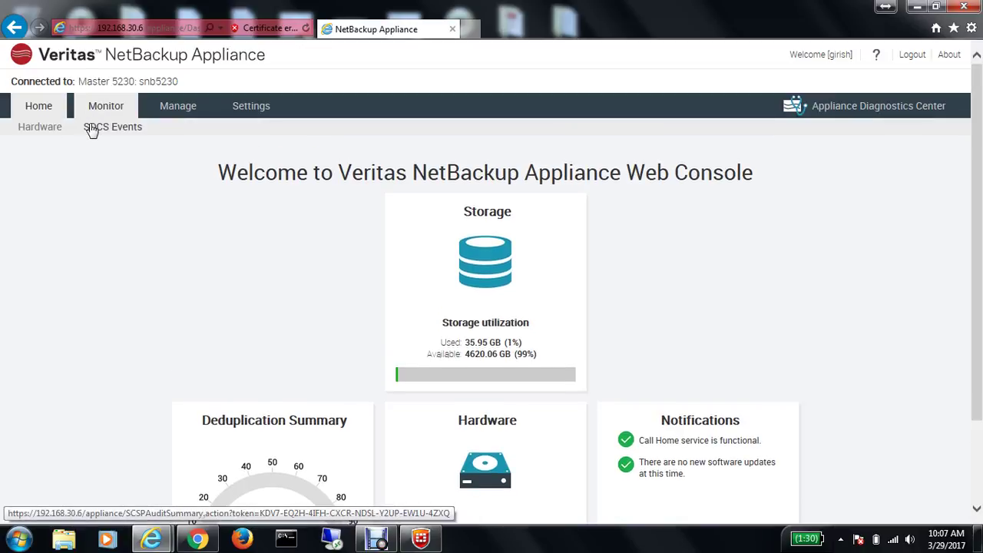
Open Monitor > Hardware and check in the CPU details that both CPUs report OK.
{"action": "left_click", "coordinate": [40, 127]}
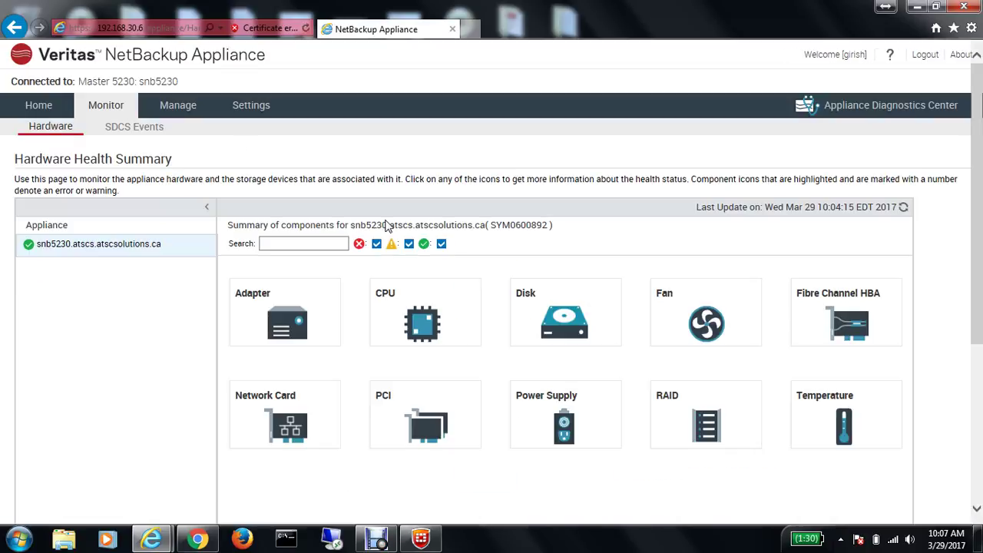
{"action": "left_click_drag", "start_coordinate": [980, 185], "coordinate": [979, 209]}
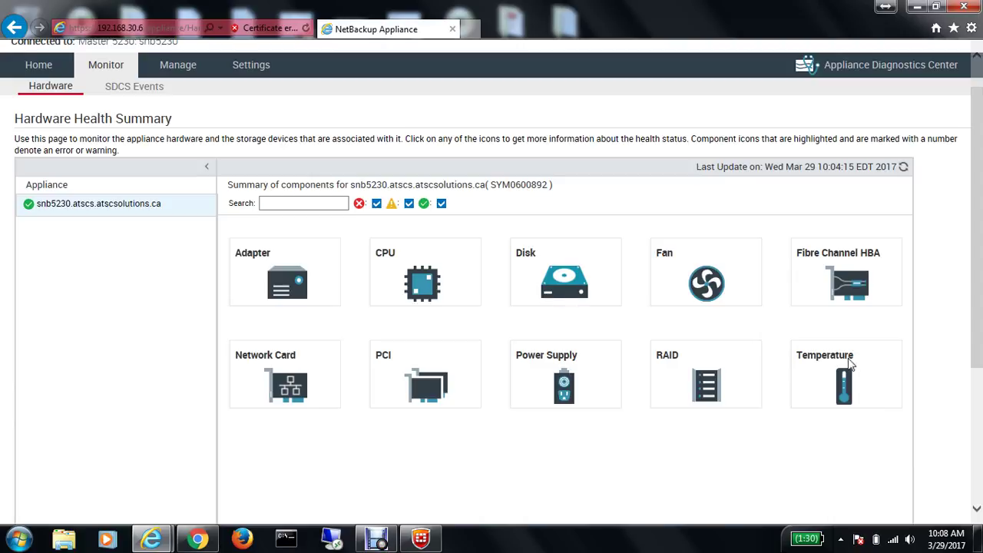
{"action": "left_click", "coordinate": [425, 281]}
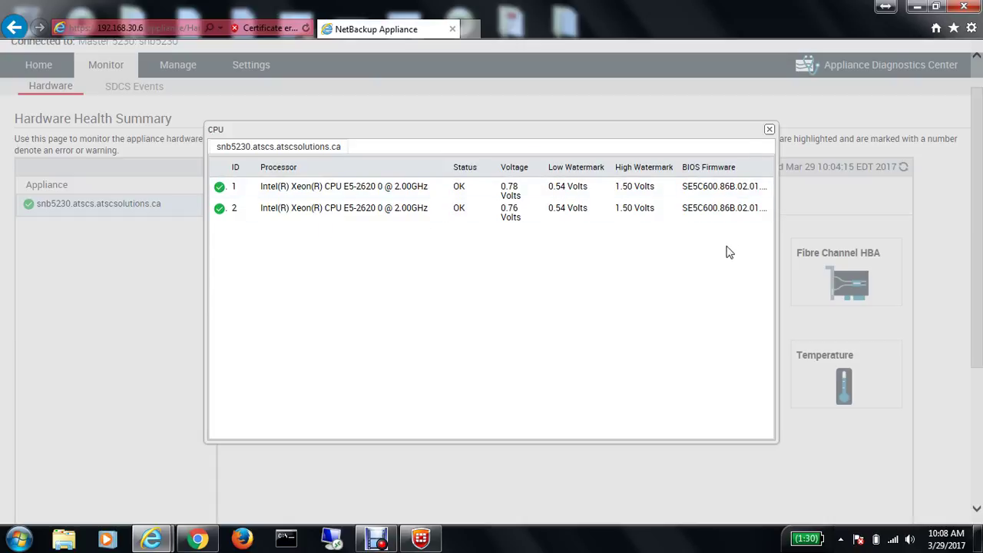
{"action": "left_click", "coordinate": [770, 130]}
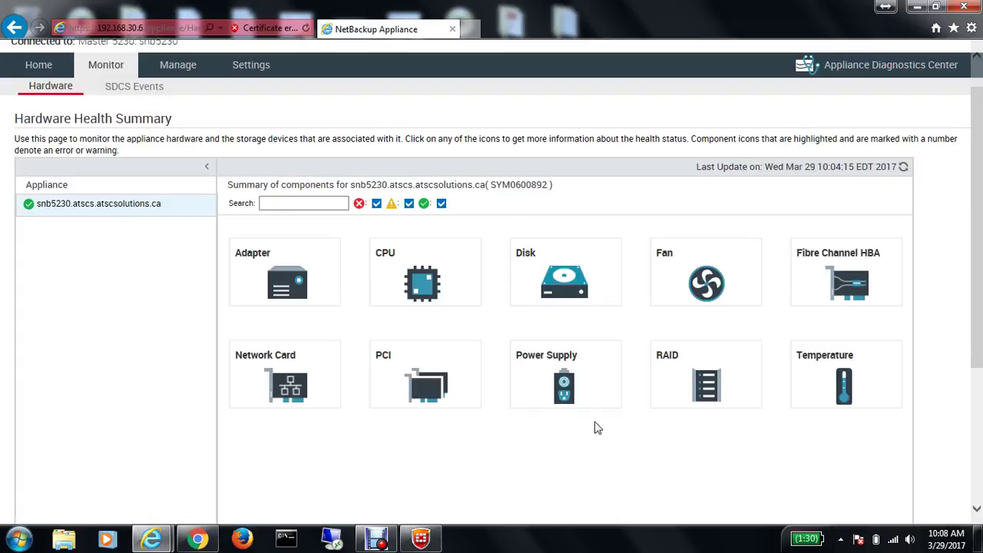
Review the ten 931.51GB SAS disks, one a global hot spare, then close the Disk details.
{"action": "left_click", "coordinate": [586, 294]}
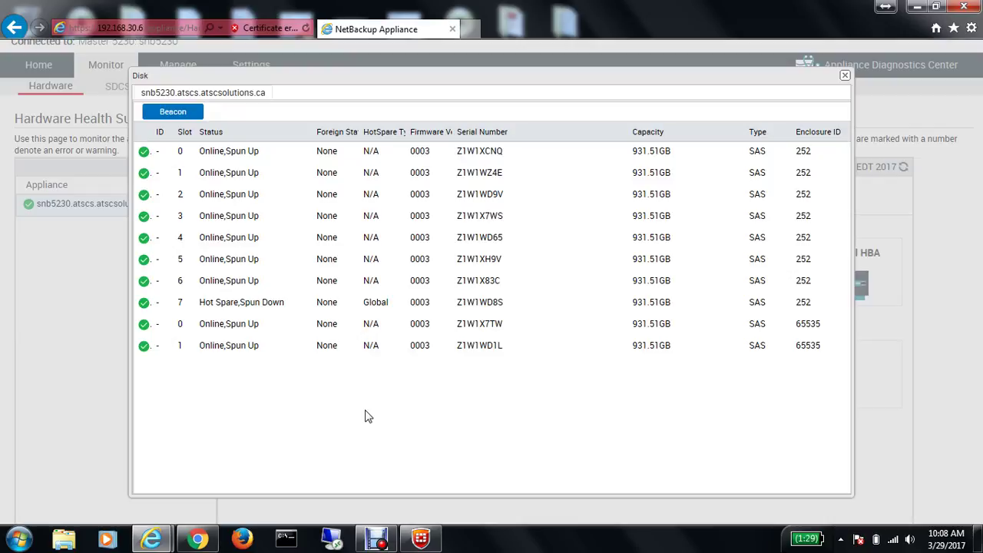
{"action": "left_click", "coordinate": [845, 75]}
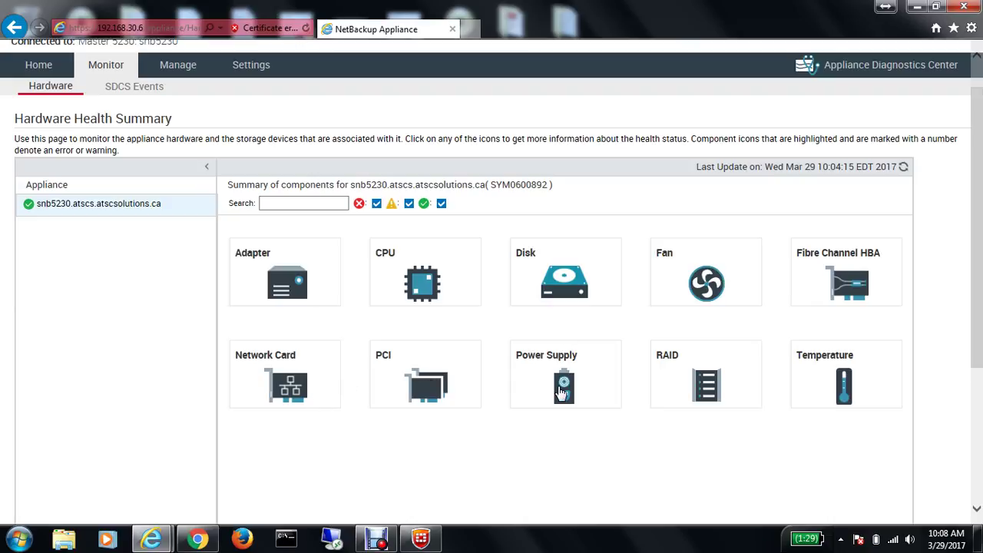
Check that all four temperature sensors are OK (intake 19°C, outtake 36°C), then close them.
{"action": "left_click", "coordinate": [855, 392]}
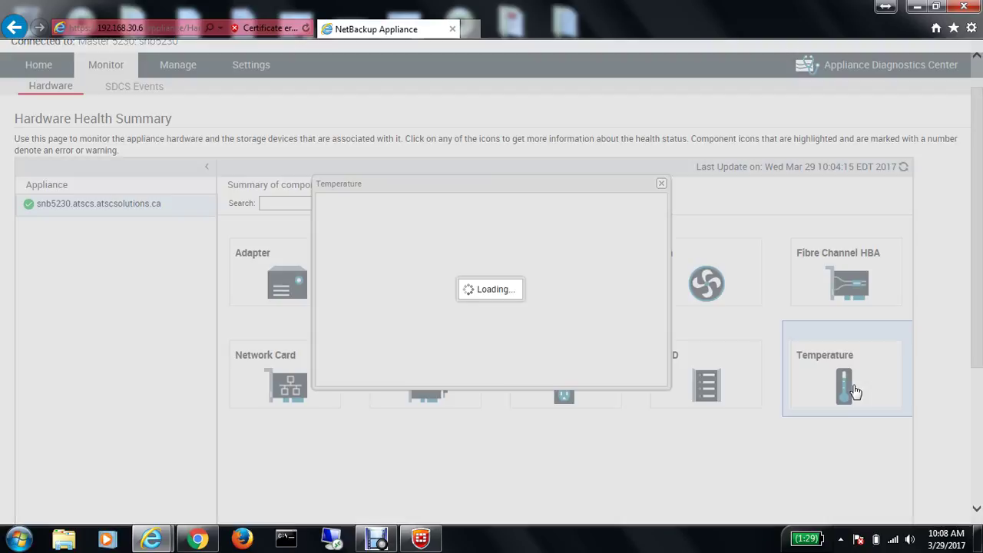
{"action": "left_click", "coordinate": [540, 305]}
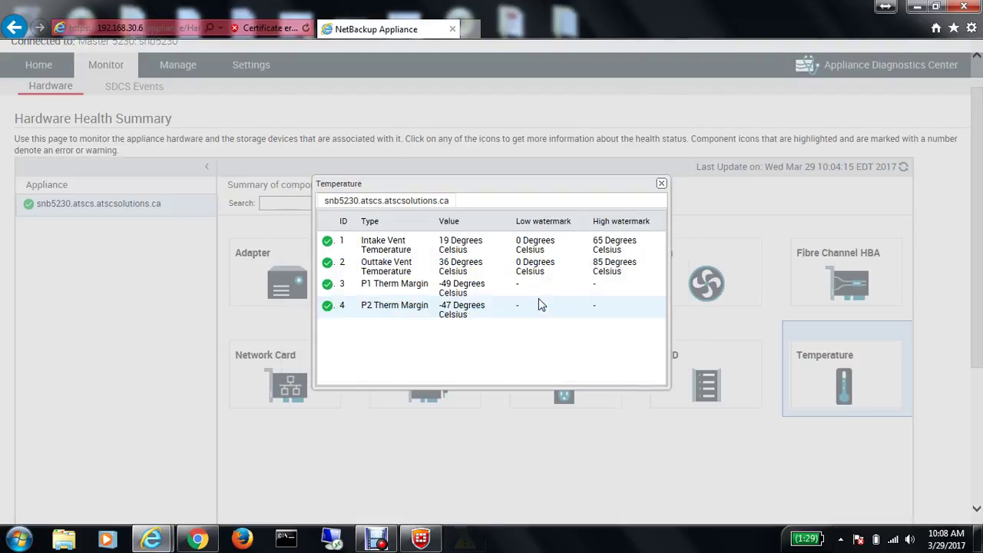
{"action": "left_click", "coordinate": [661, 185]}
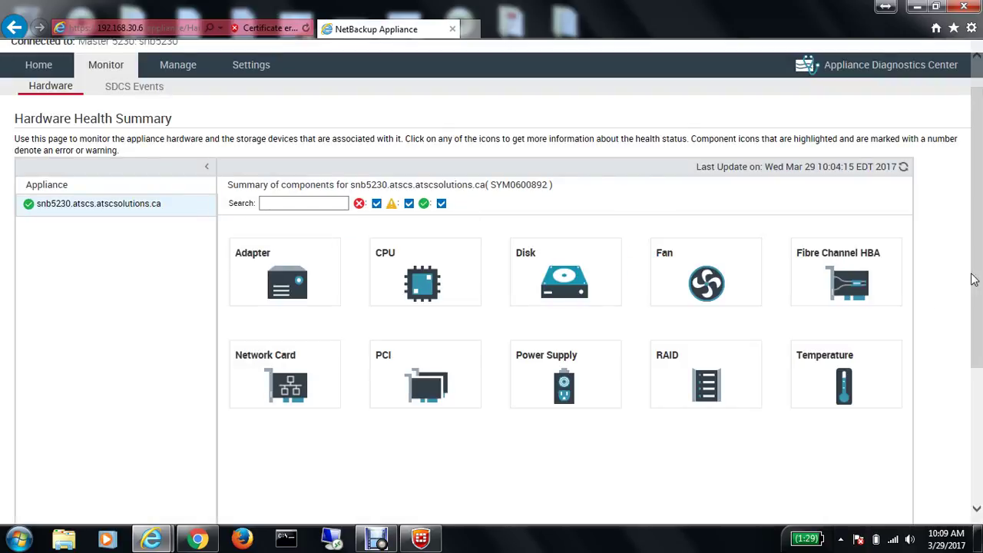
{"action": "scroll", "coordinate": [972, 279], "scroll_direction": "up", "scroll_amount": 1}
{"action": "mouse_move", "coordinate": [188, 109]}
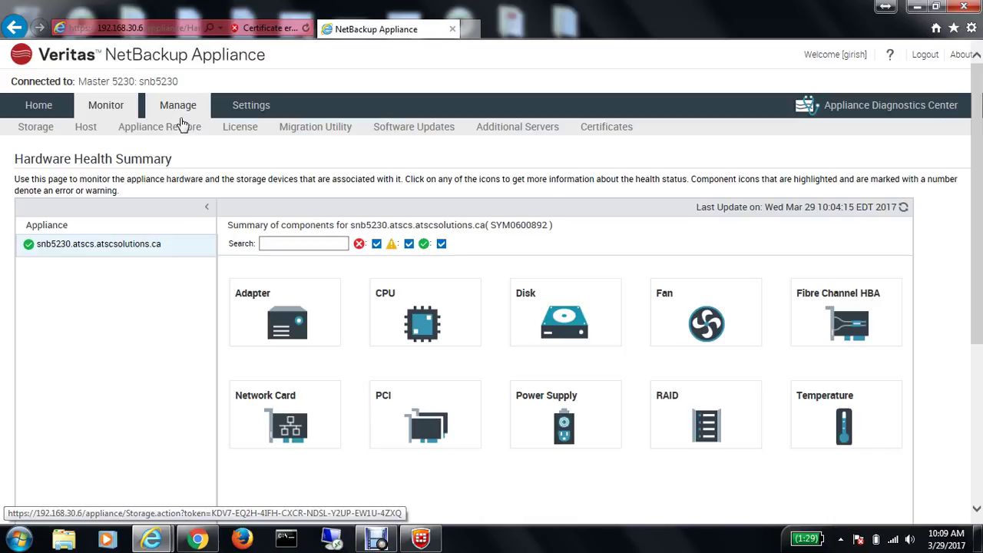
Open Manage > Storage and review the 4.54 TB capacity distribution and Optimal partitions.
{"action": "left_click", "coordinate": [43, 129]}
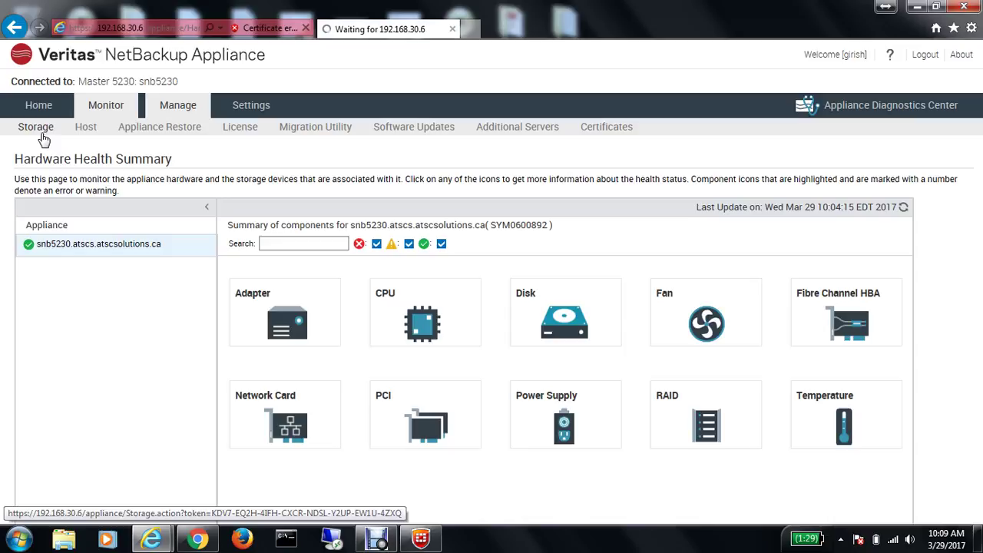
{"action": "left_click", "coordinate": [44, 138]}
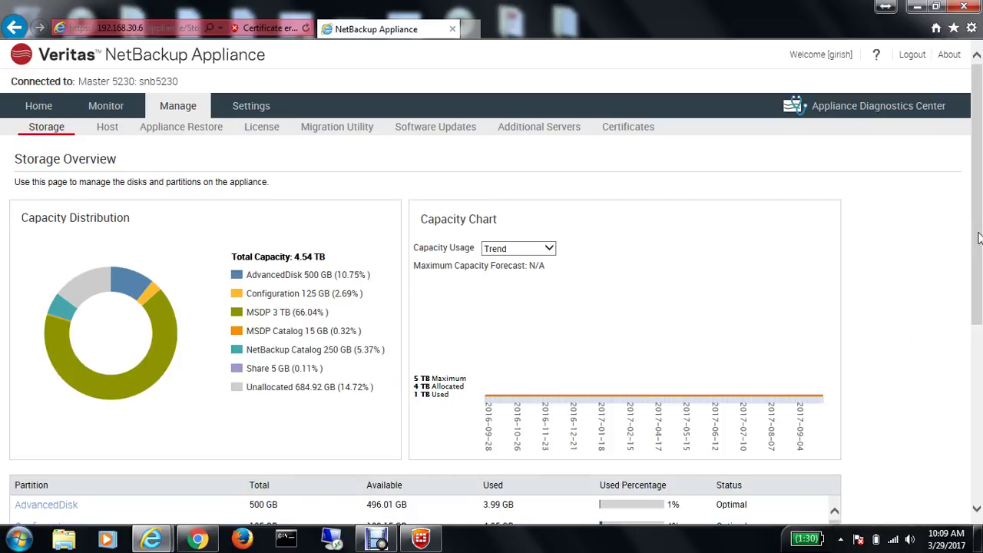
{"action": "left_click_drag", "start_coordinate": [978, 239], "coordinate": [978, 247]}
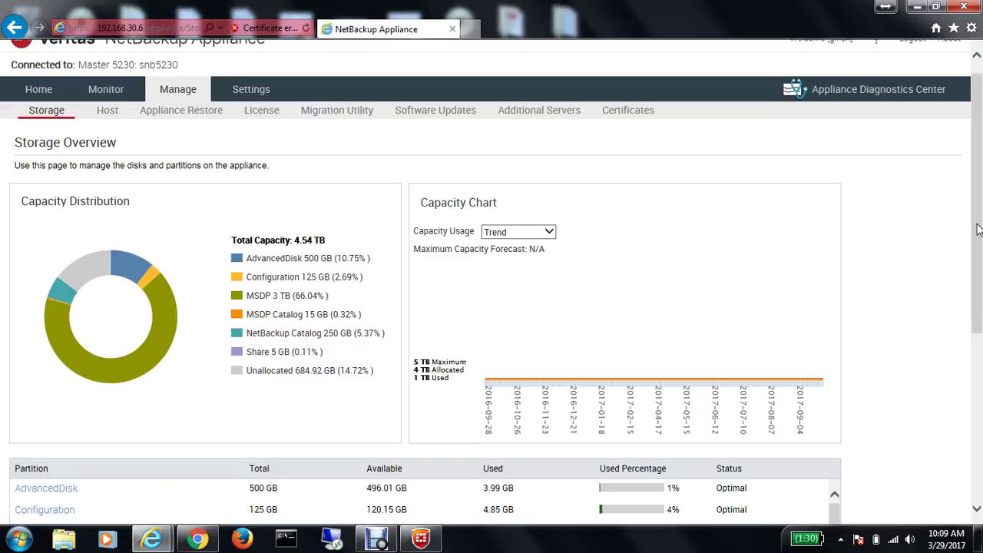
{"action": "left_click_drag", "start_coordinate": [978, 228], "coordinate": [977, 243]}
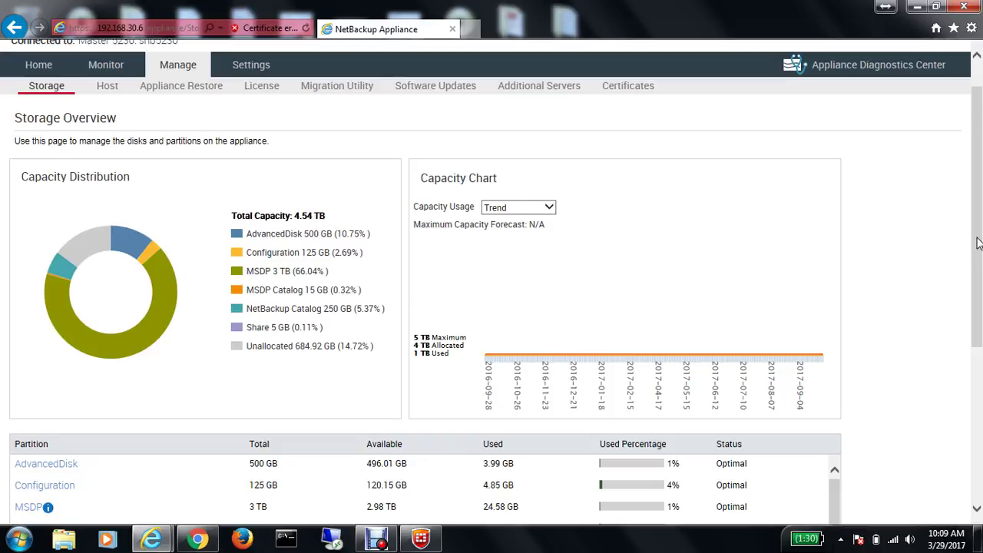
{"action": "left_click_drag", "start_coordinate": [978, 242], "coordinate": [976, 331]}
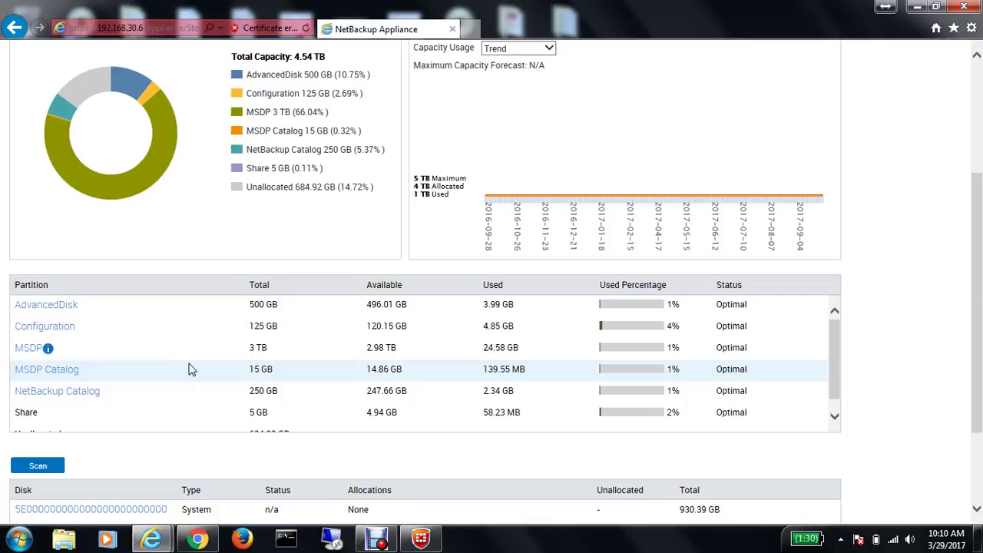
{"action": "left_click", "coordinate": [67, 309]}
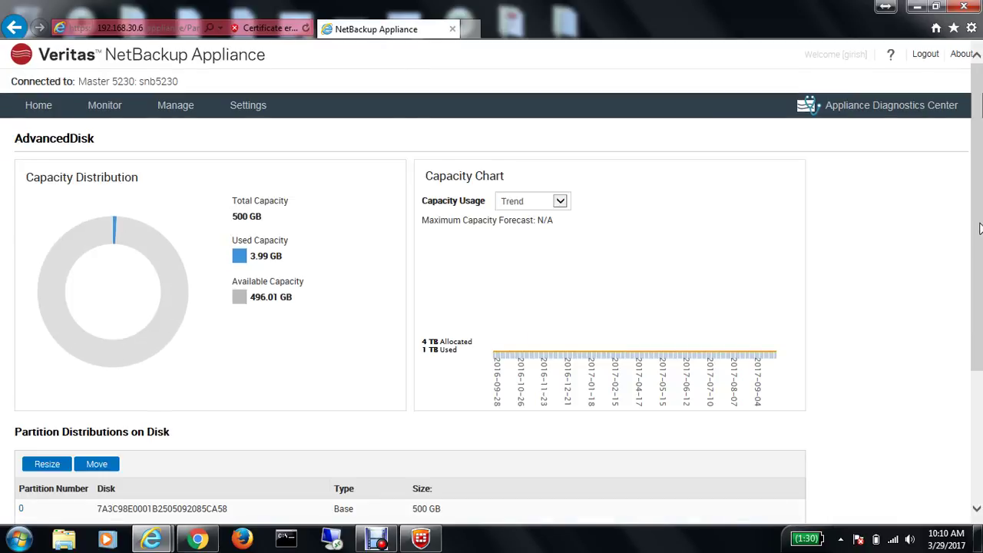
{"action": "scroll", "coordinate": [979, 263], "scroll_direction": "down", "scroll_amount": 1}
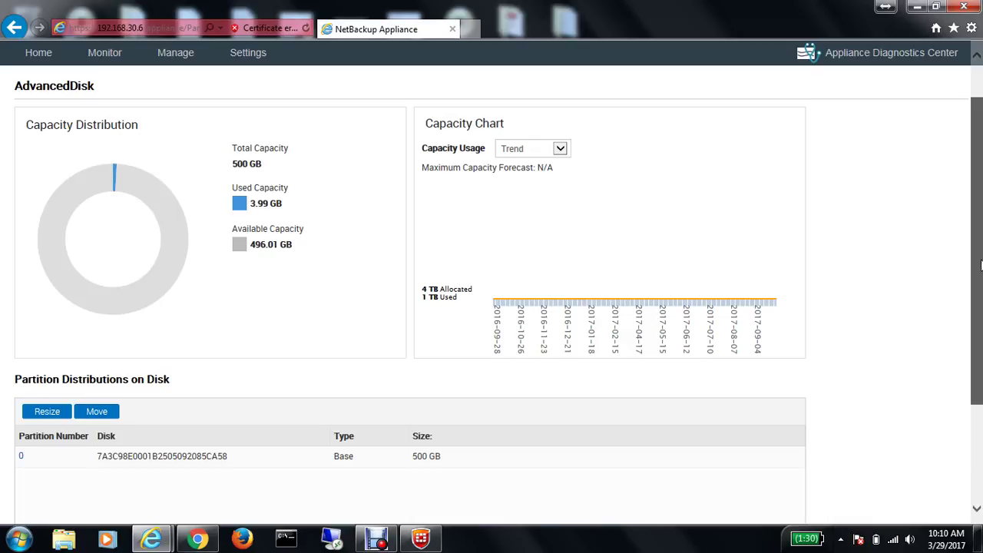
{"action": "scroll", "coordinate": [979, 324], "scroll_direction": "down", "scroll_amount": 2}
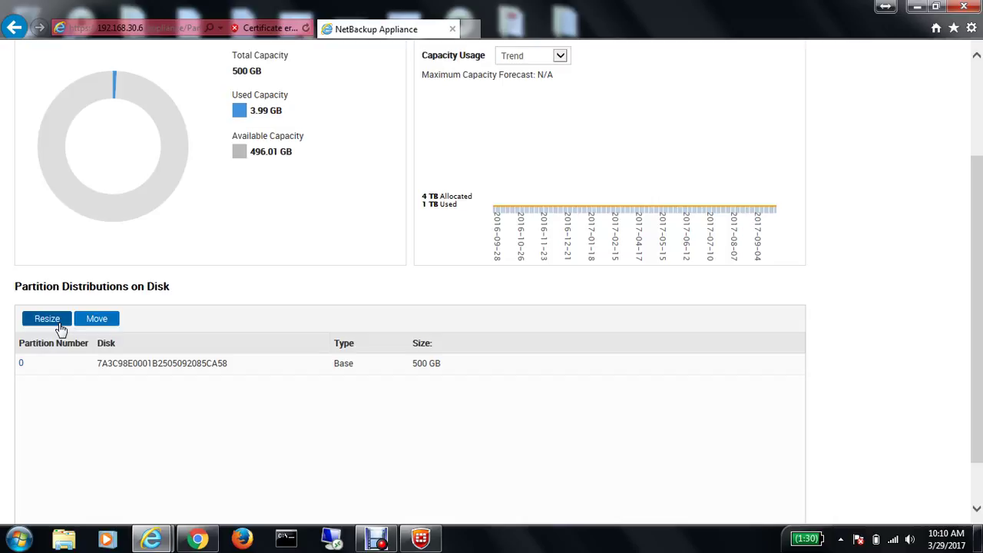
{"action": "left_click", "coordinate": [46, 319]}
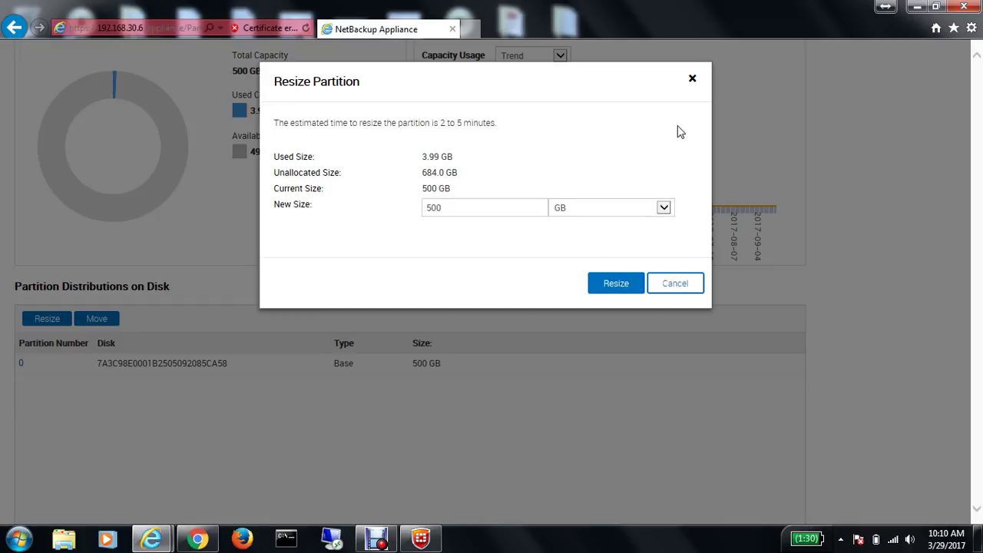
{"action": "left_click", "coordinate": [694, 82]}
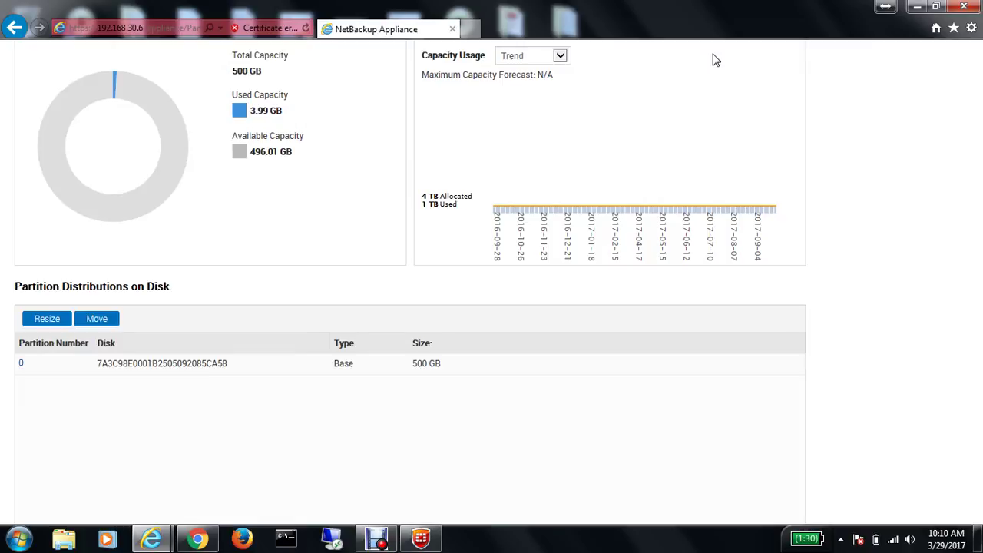
{"action": "scroll", "coordinate": [979, 176], "scroll_direction": "up", "scroll_amount": 1}
{"action": "left_click_drag", "start_coordinate": [979, 176], "coordinate": [979, 156]}
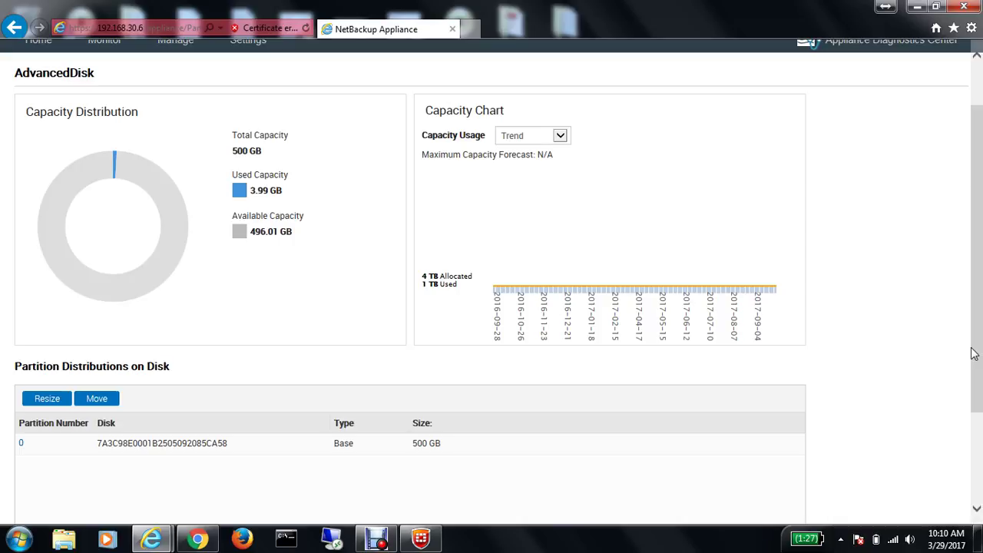
{"action": "left_click_drag", "start_coordinate": [972, 351], "coordinate": [978, 305]}
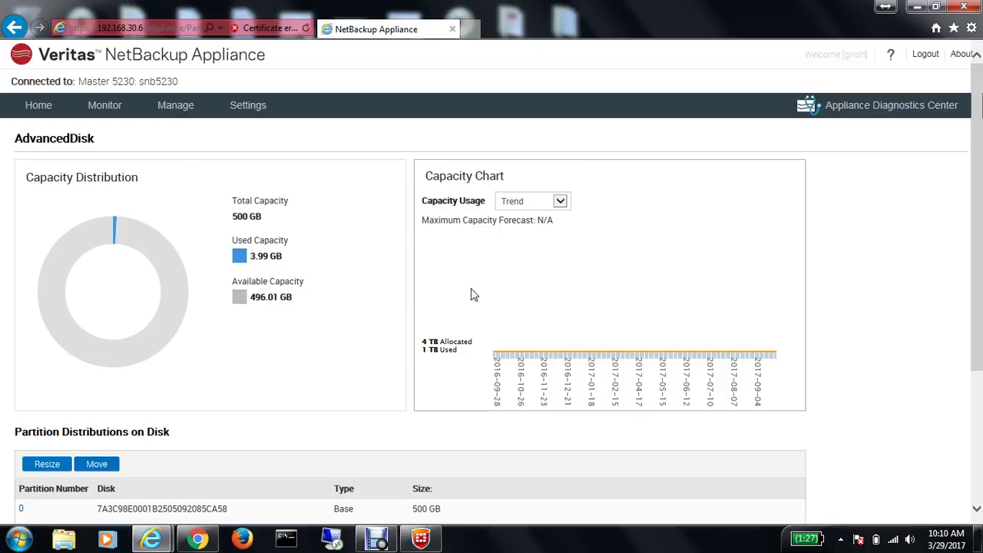
{"action": "mouse_move", "coordinate": [116, 106]}
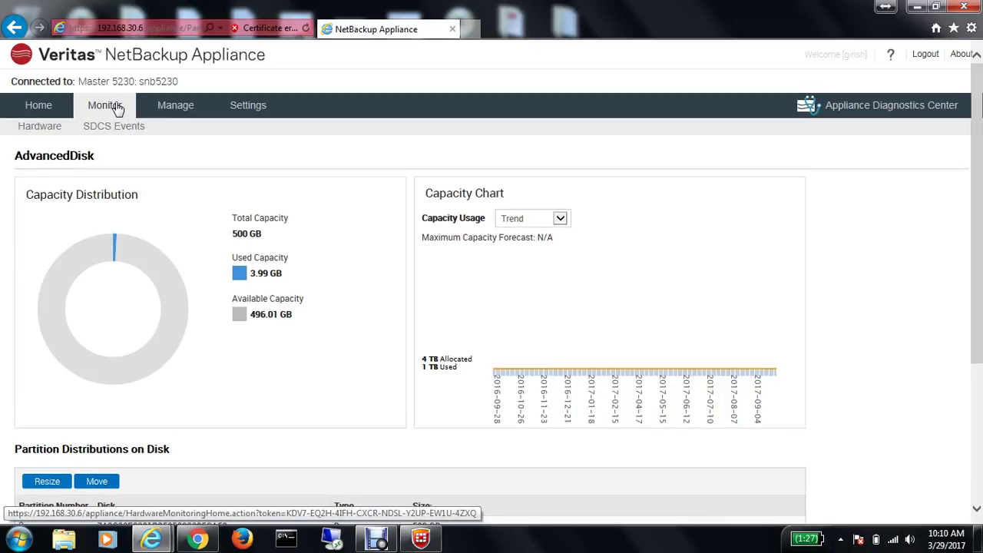
{"action": "mouse_move", "coordinate": [172, 111]}
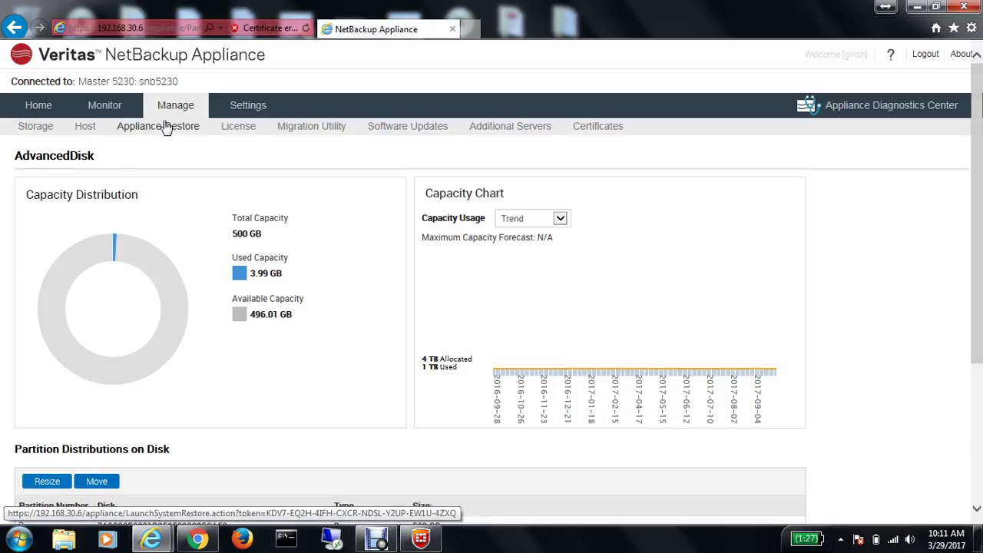
Open Manage > Storage and find the MSDP partition: 3 TB, 24.58 GB used, Optimal.
{"action": "left_click", "coordinate": [45, 137]}
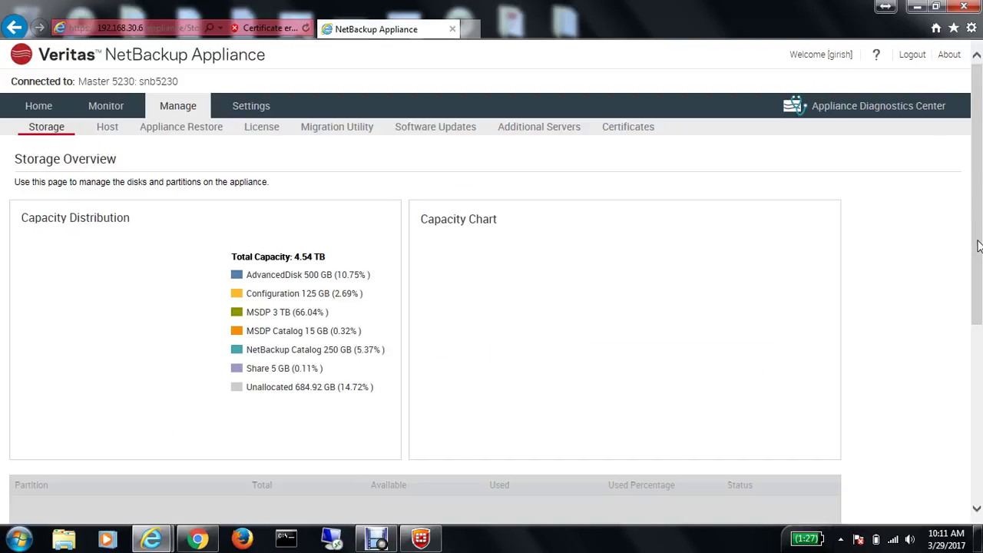
{"action": "scroll", "coordinate": [977, 246], "scroll_direction": "down", "scroll_amount": 2}
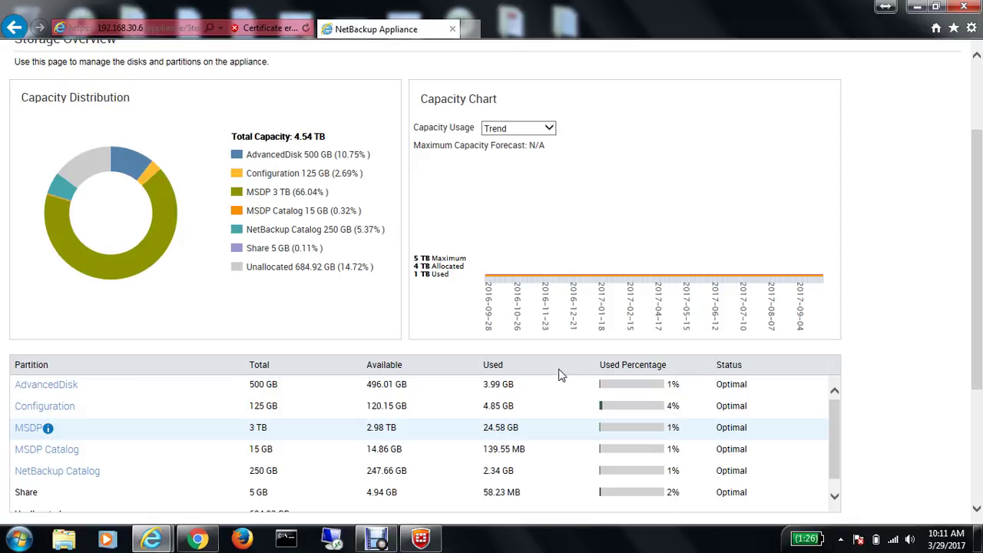
{"action": "left_click_drag", "start_coordinate": [980, 326], "coordinate": [979, 270]}
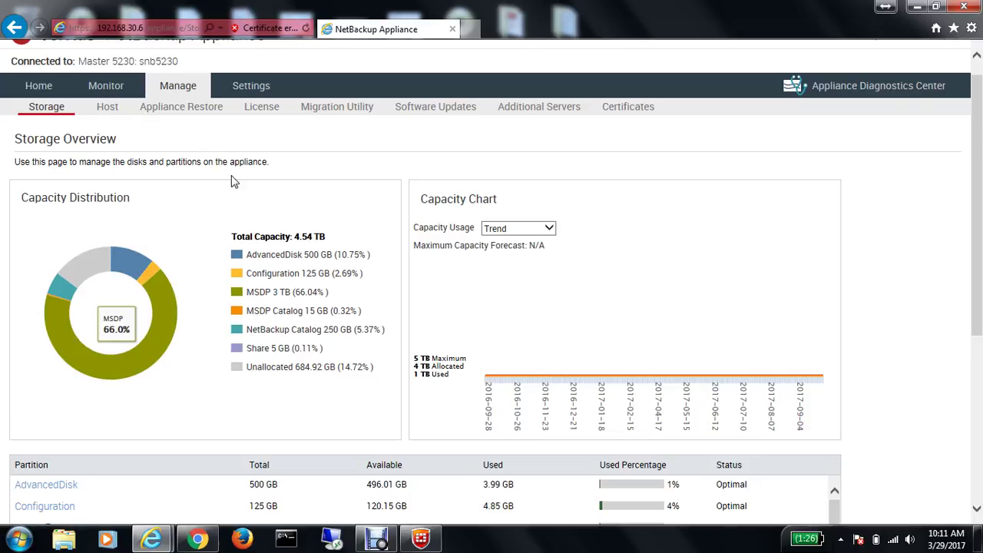
Open Manage > Host to view Data Buffer Parameters (counts 30, FT 16, 262144-byte sizes).
{"action": "left_click", "coordinate": [113, 115]}
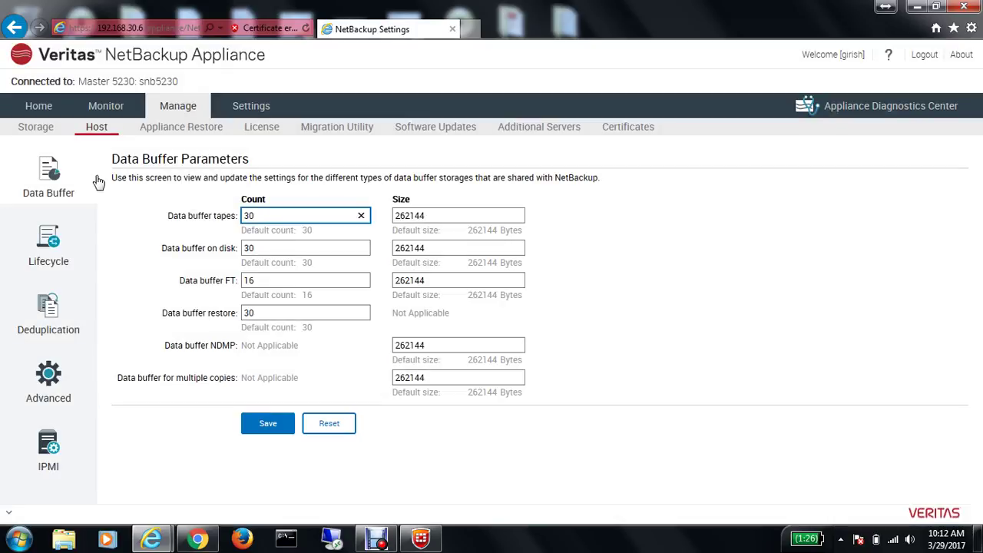
{"action": "mouse_move", "coordinate": [248, 112]}
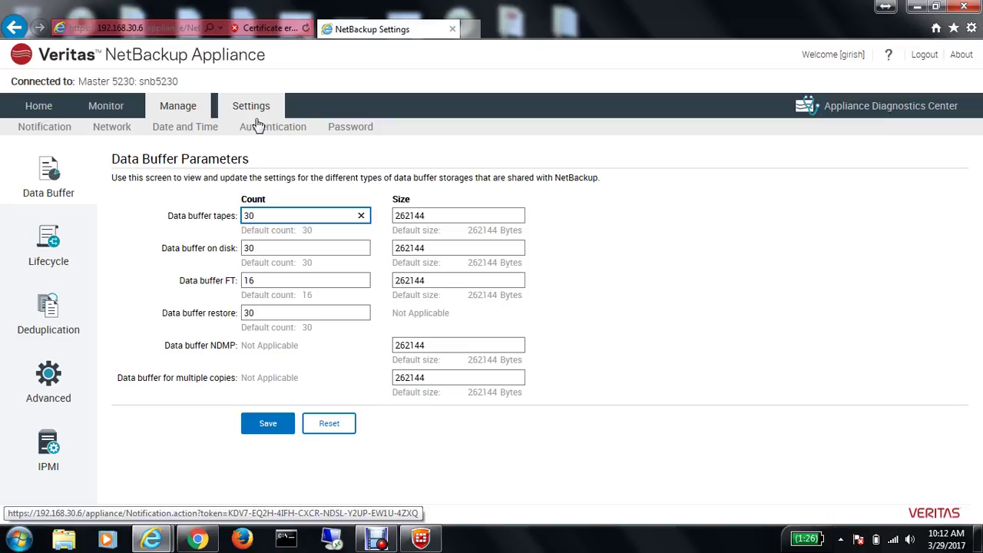
Open Settings > Authentication to see the LDAP, Active Directory and Kerberos-NIS server options.
{"action": "left_click", "coordinate": [263, 127]}
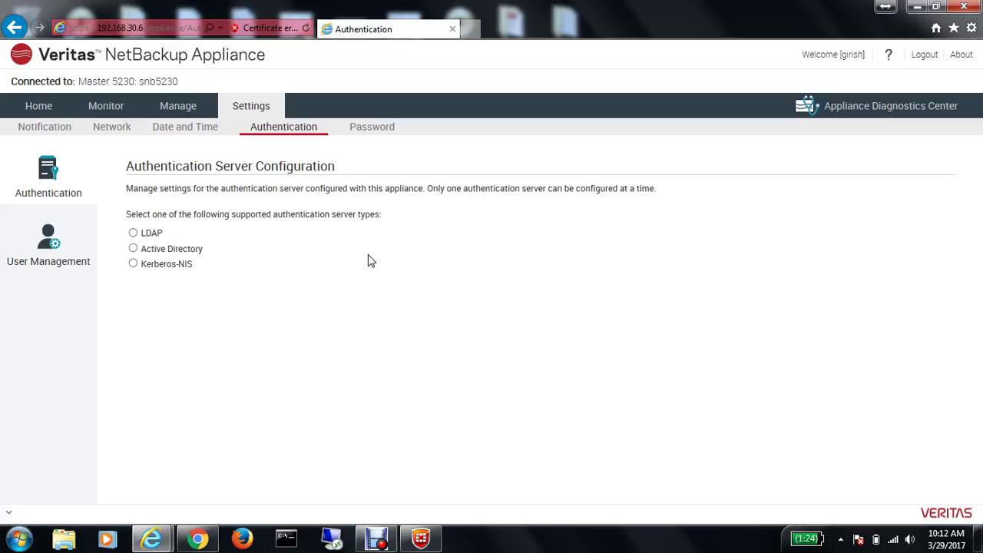
Open User Management showing two Administrator users and three groups, and preview the Add User form without saving.
{"action": "left_click", "coordinate": [43, 245]}
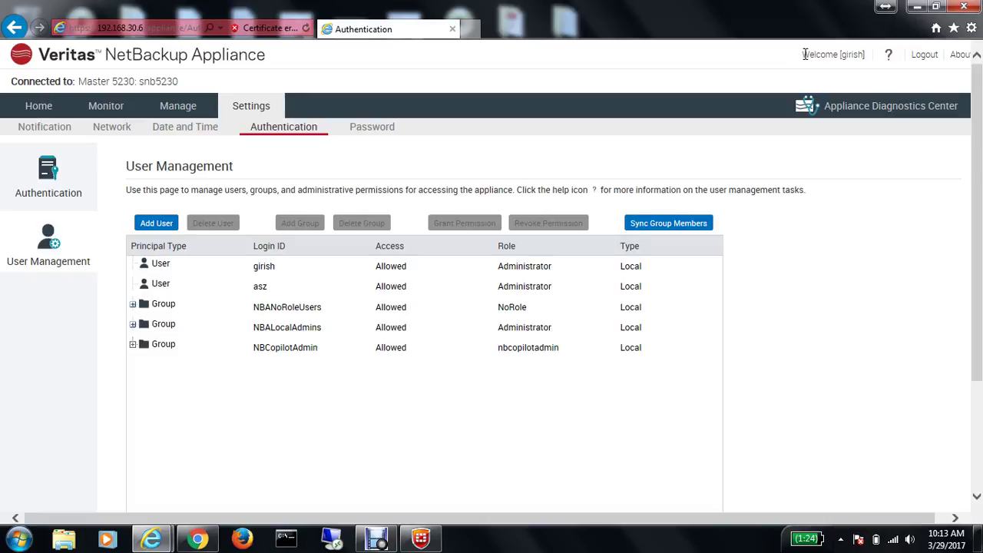
{"action": "left_click_drag", "start_coordinate": [811, 54], "coordinate": [869, 58]}
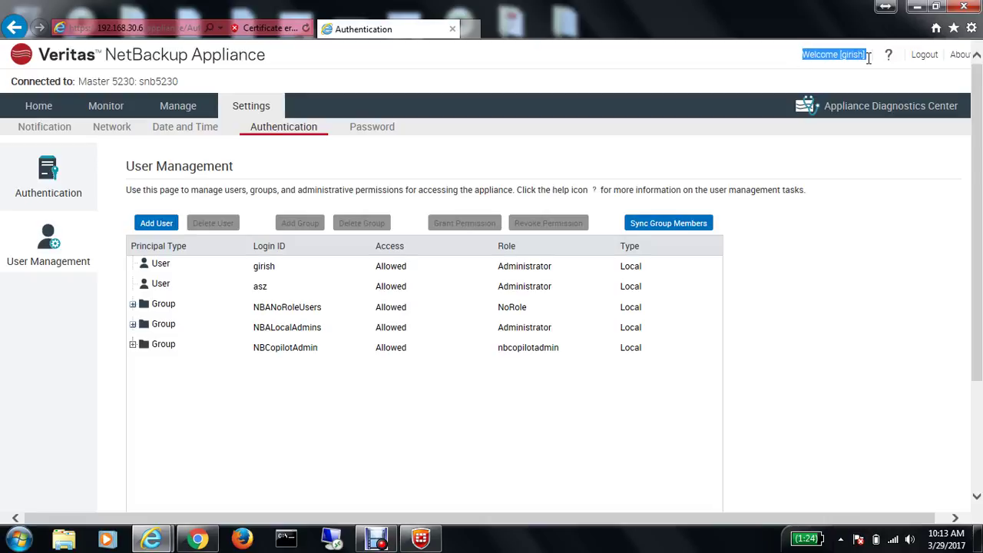
{"action": "left_click", "coordinate": [819, 264]}
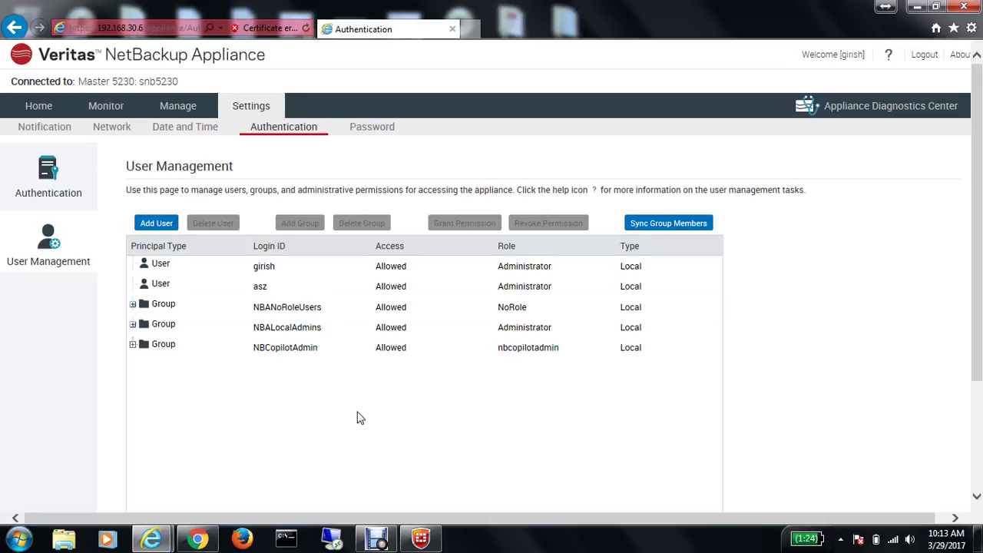
{"action": "left_click", "coordinate": [158, 224]}
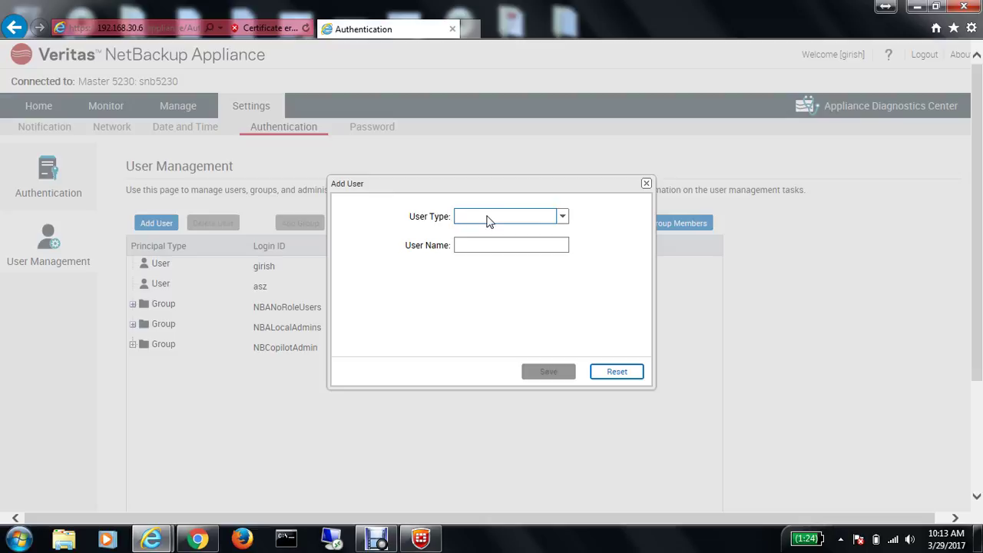
{"action": "left_click", "coordinate": [647, 185]}
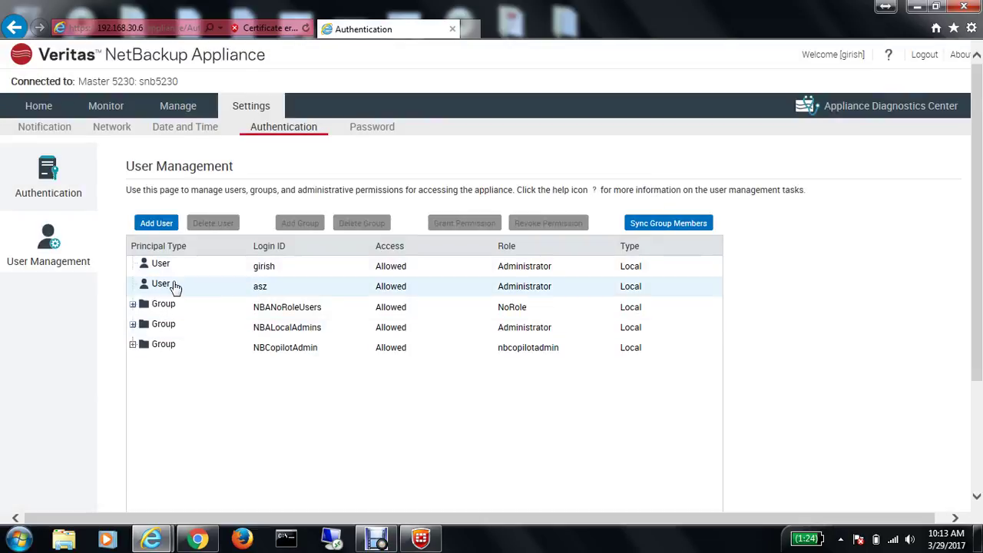
{"action": "left_click", "coordinate": [175, 287]}
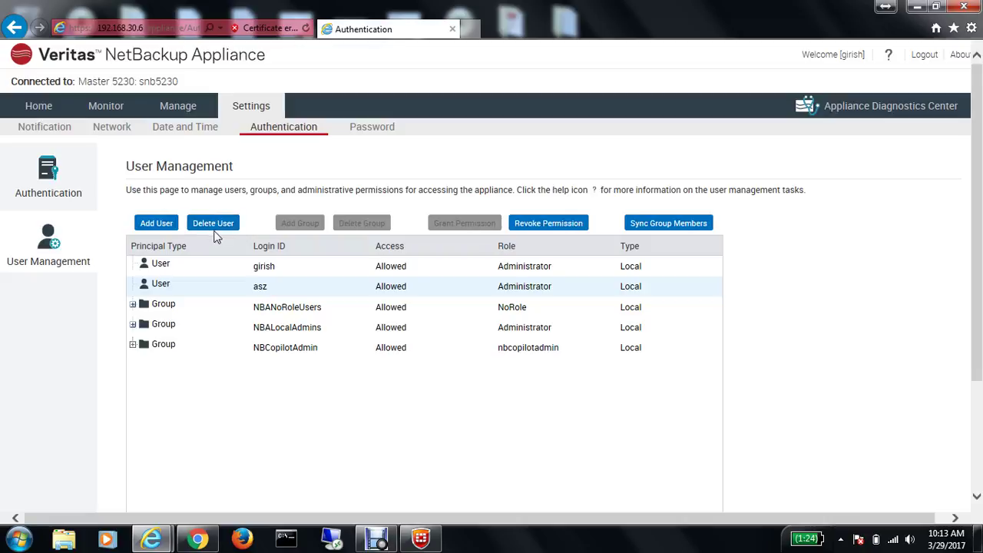
{"action": "left_click", "coordinate": [562, 225]}
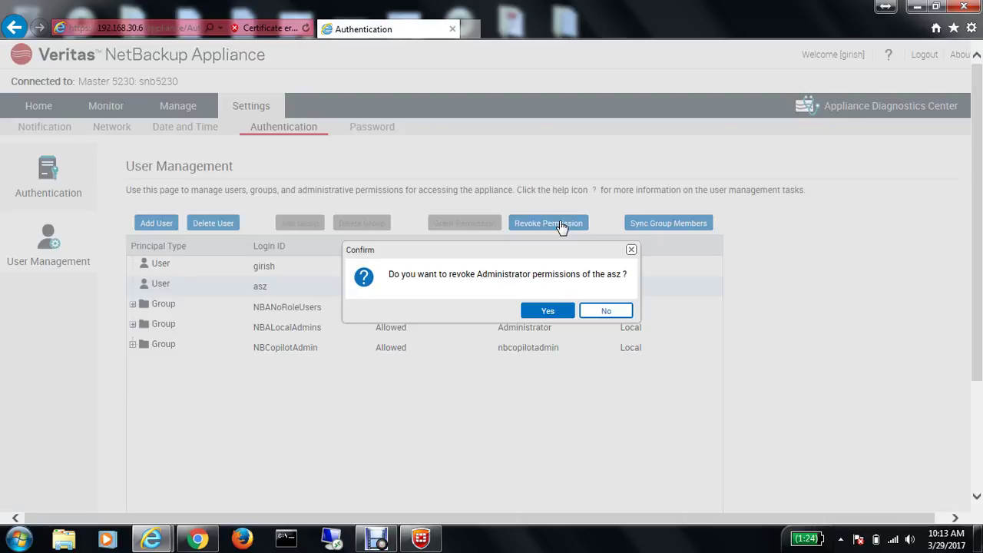
{"action": "left_click", "coordinate": [606, 310]}
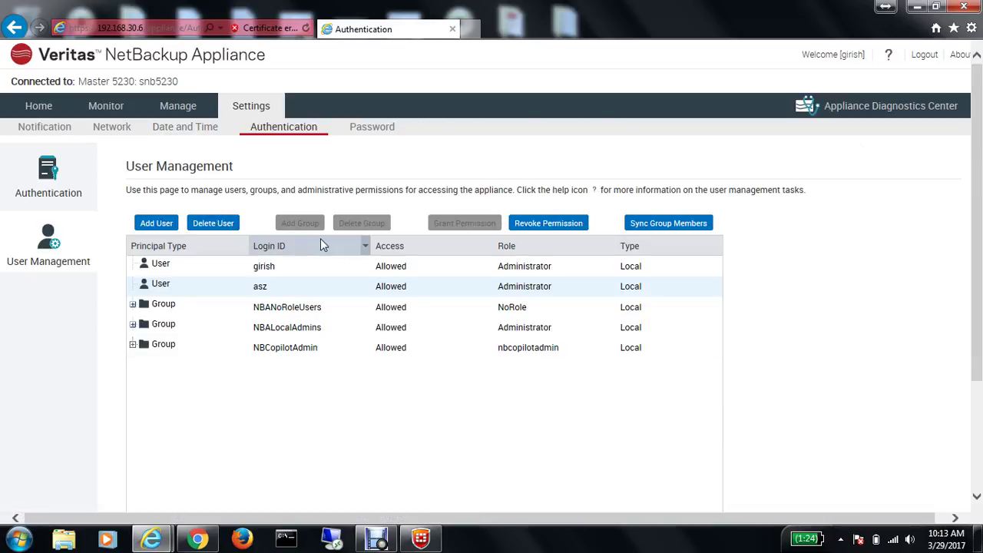
Go back to the Home dashboard showing storage utilization, deduplication, hardware and notifications.
{"action": "left_click", "coordinate": [40, 106]}
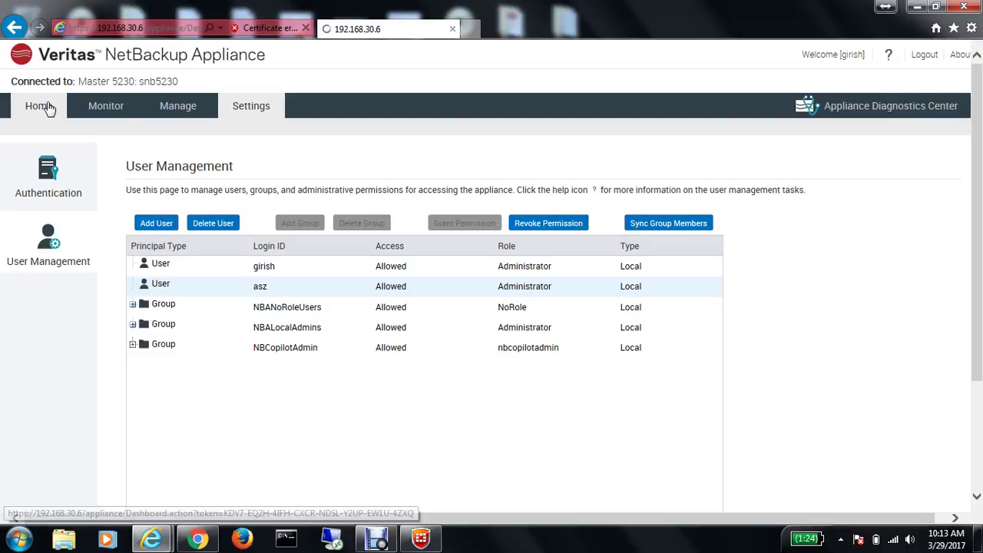